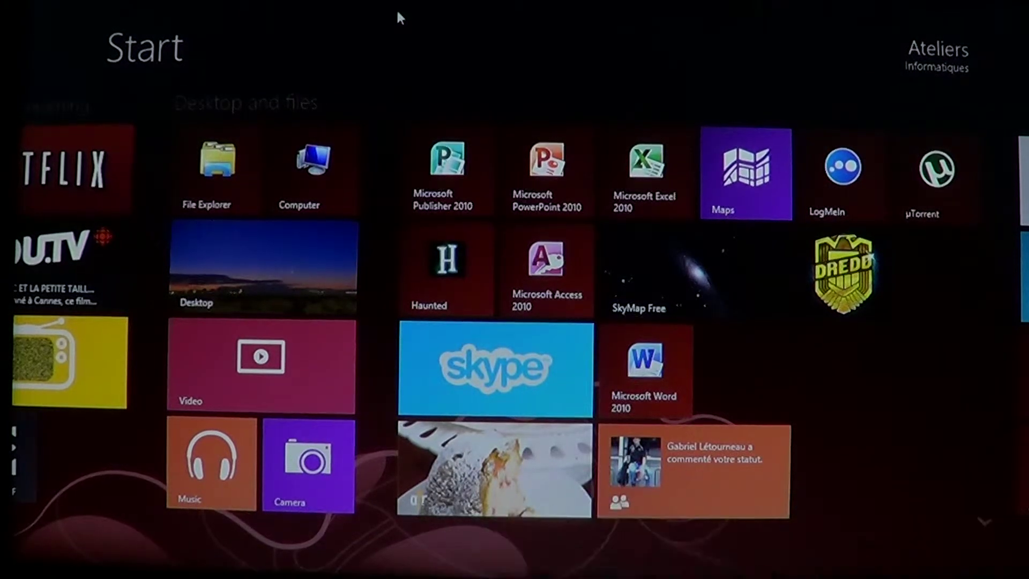
- Bring up the Windows charms while searching for 'word' from the Start screen
{"action": "key", "text": "super+c"}
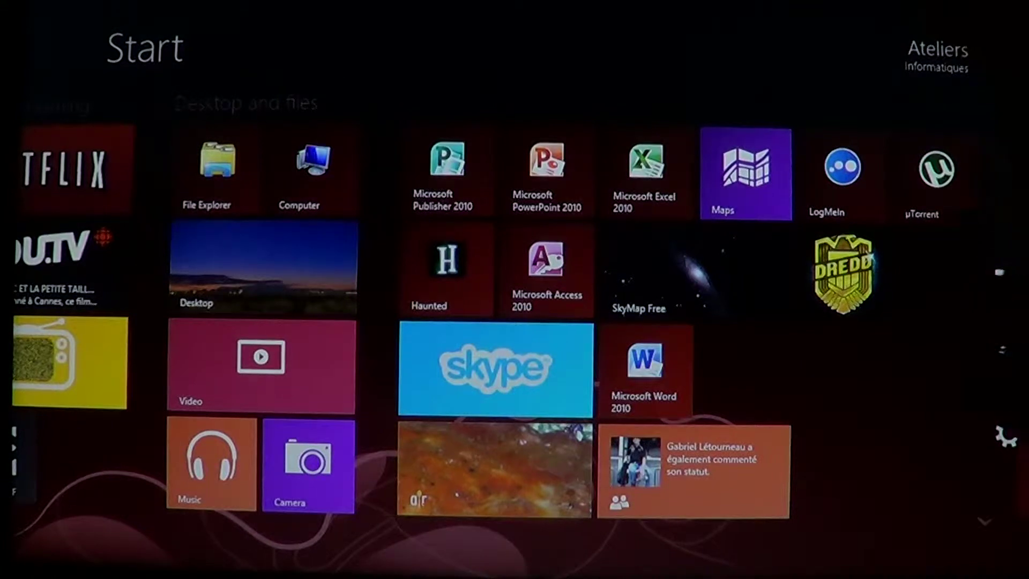
{"action": "scroll", "coordinate": [515, 322], "scroll_direction": "down", "scroll_amount": 1}
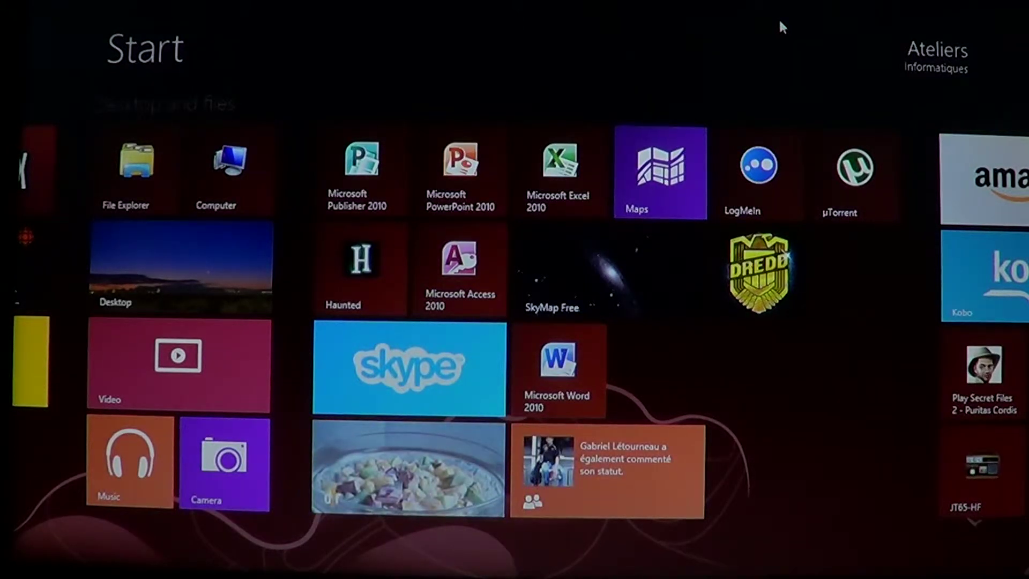
{"action": "type", "text": "word"}
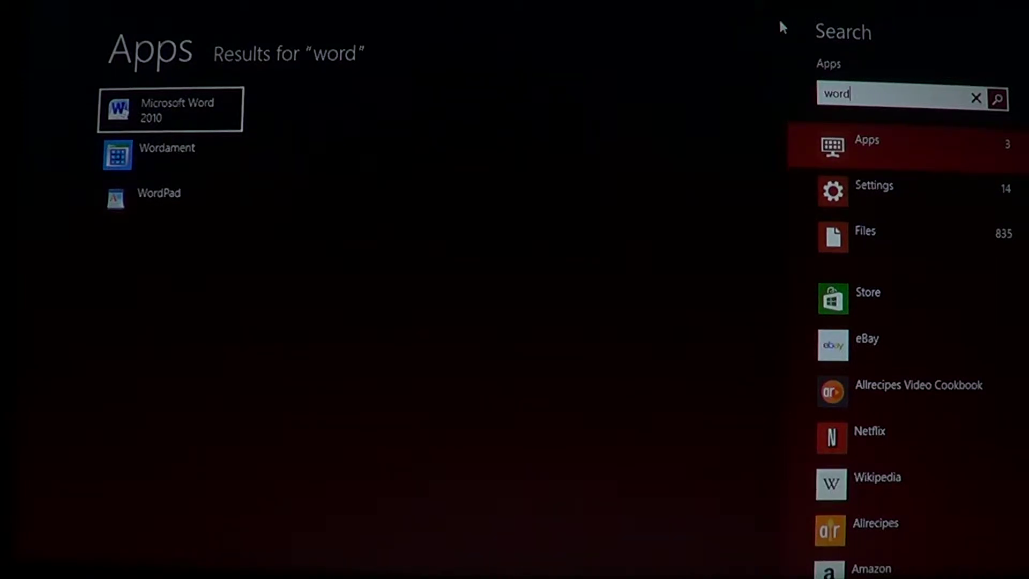
- Dismiss the 'word' search results and launch the Google Search app from Start
{"action": "key", "text": "Escape"}
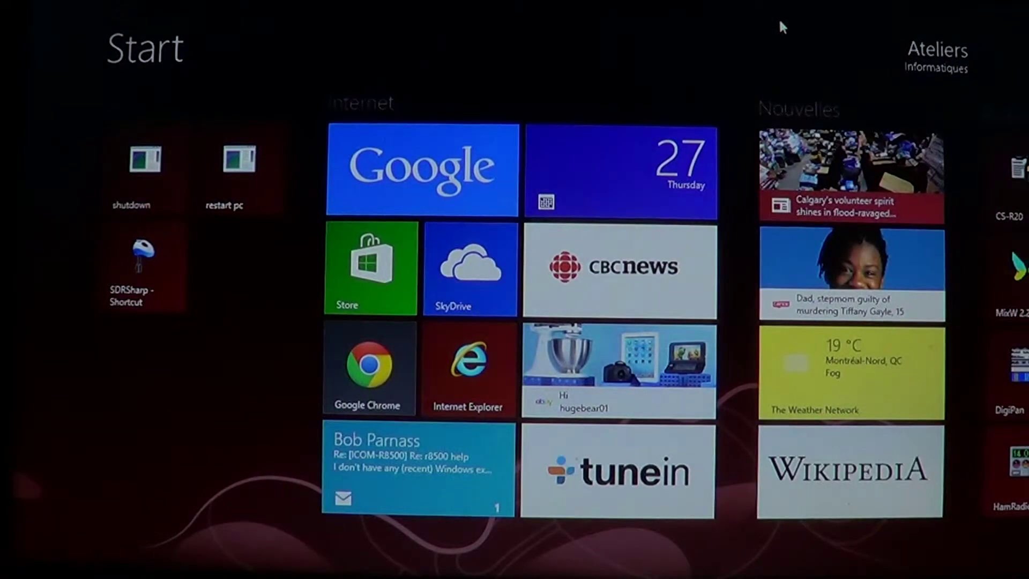
{"action": "left_click", "coordinate": [432, 185]}
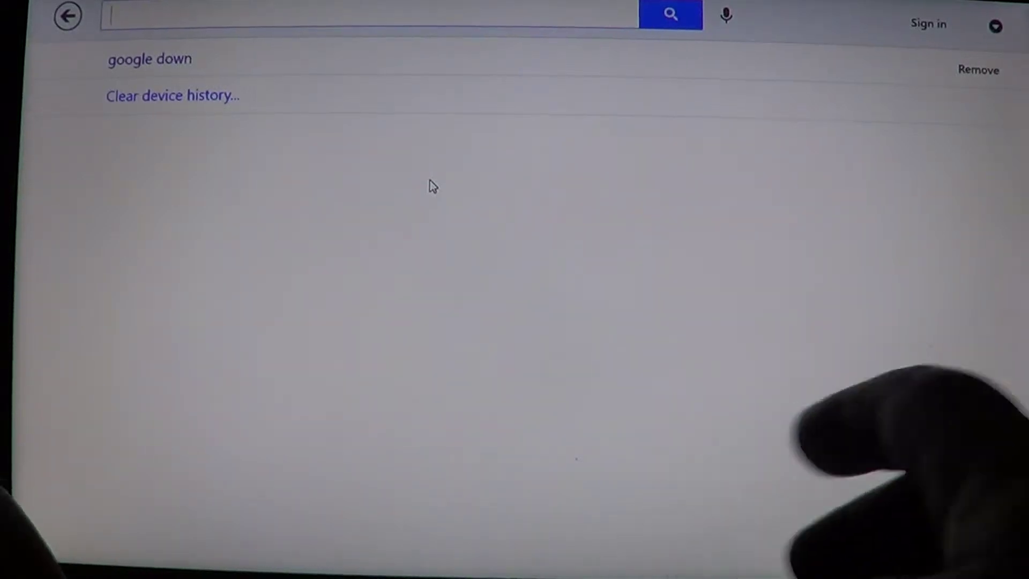
{"action": "type", "text": "windows 8"}
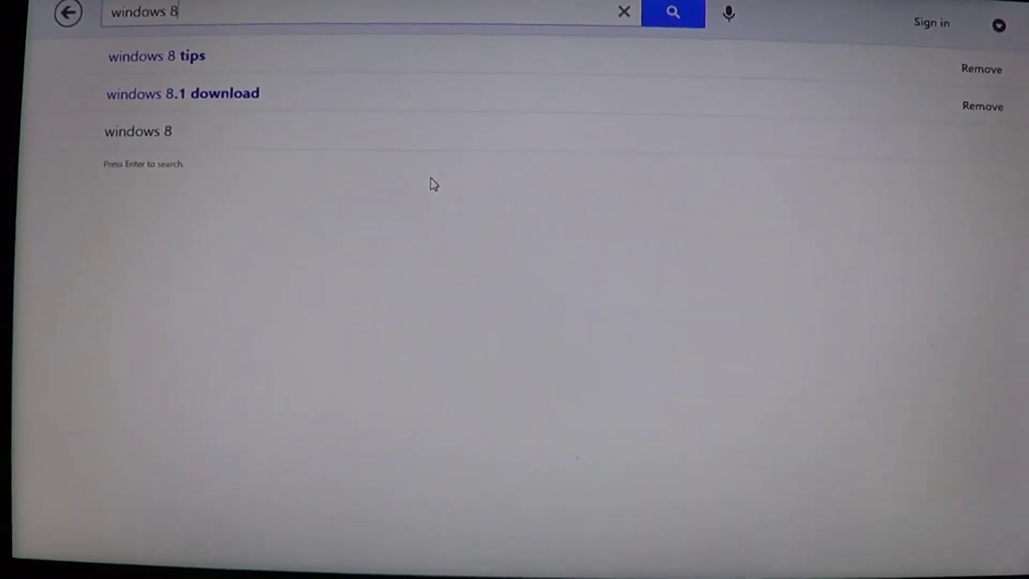
- Search Google for 'windows 8' and zoom out to the Recent Searches overview
{"action": "key", "text": "Return"}
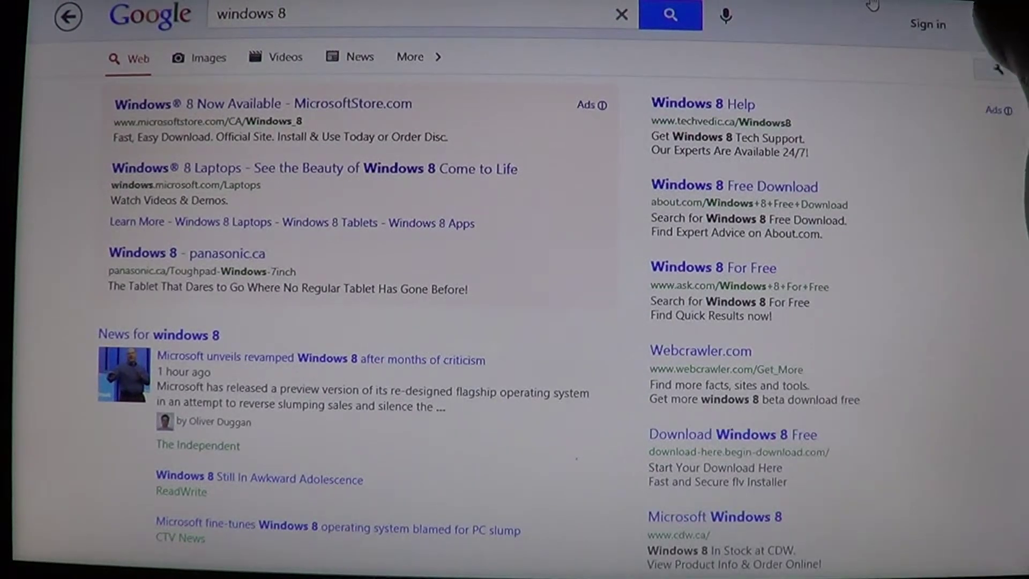
{"action": "key", "text": "ctrl+minus"}
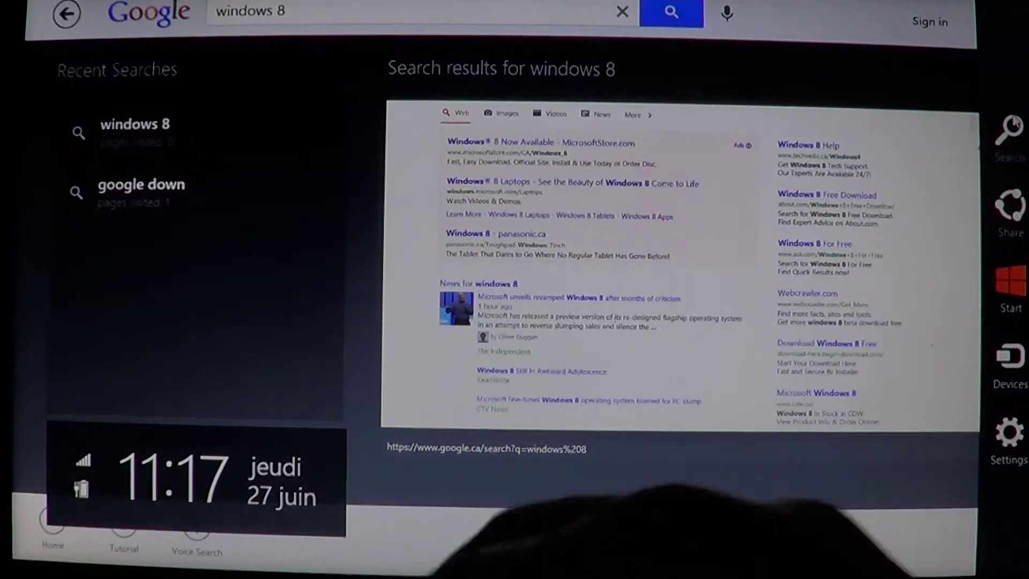
{"action": "left_click", "coordinate": [1011, 126]}
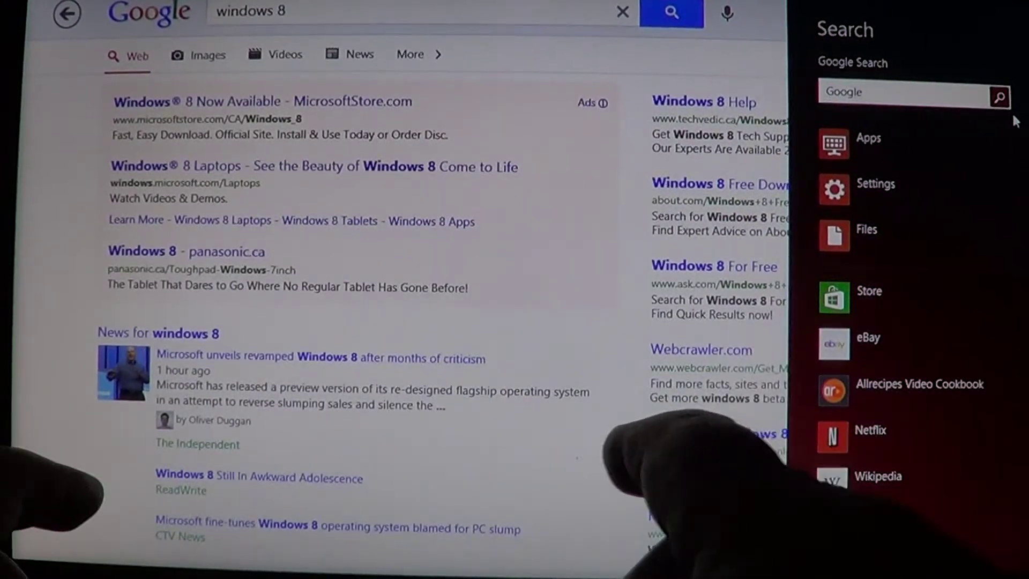
{"action": "type", "text": "word"}
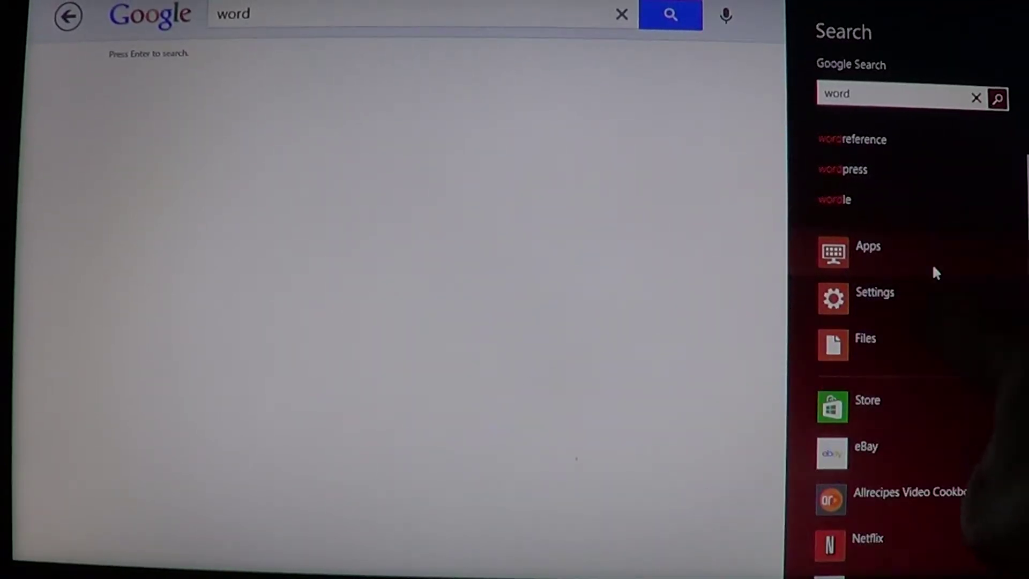
- Review Apps, Settings and Files results for 'word', then launch Internet Explorer from Start
{"action": "left_click", "coordinate": [932, 263]}
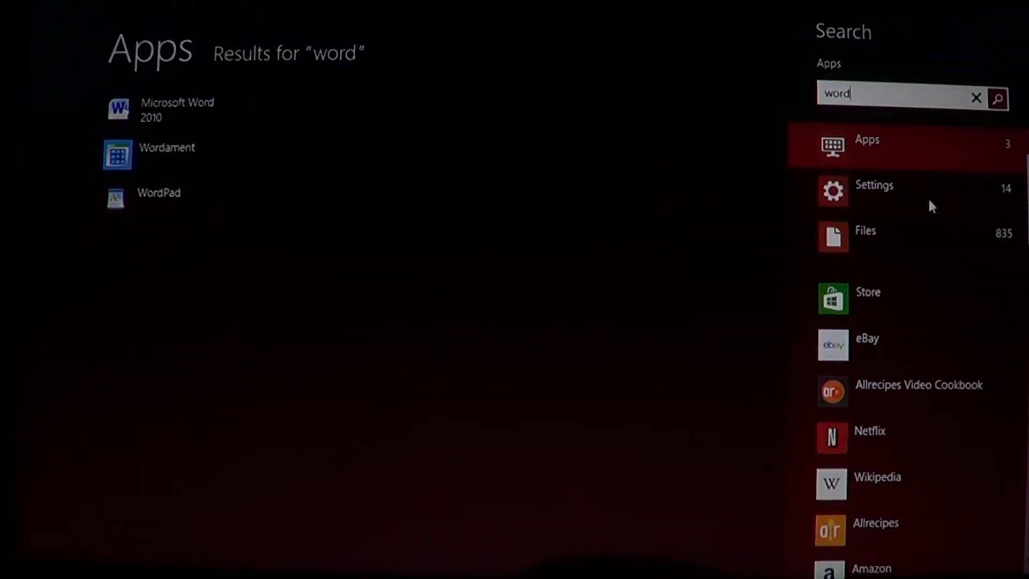
{"action": "left_click", "coordinate": [928, 198]}
{"action": "left_click", "coordinate": [911, 238]}
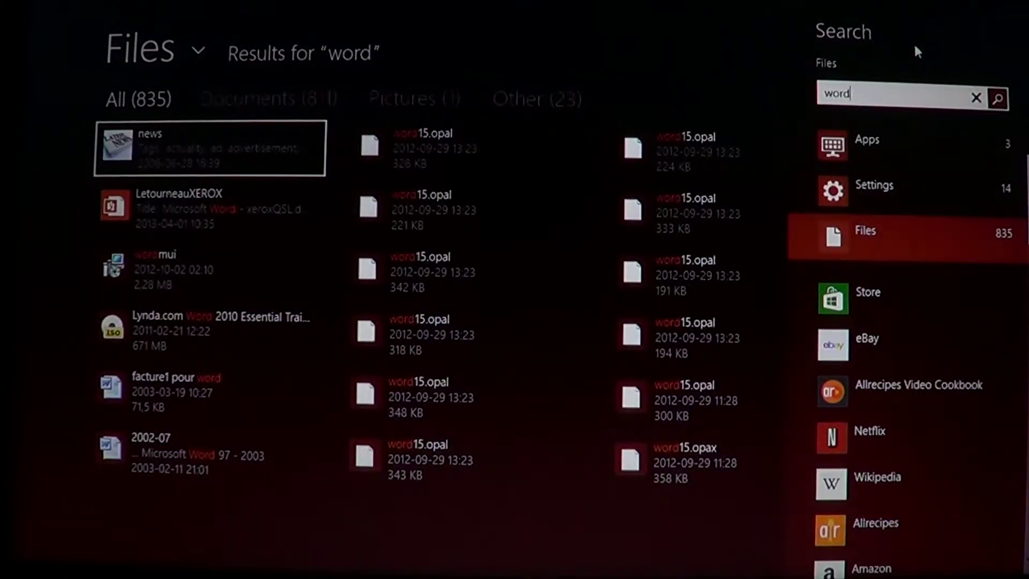
{"action": "key", "text": "super"}
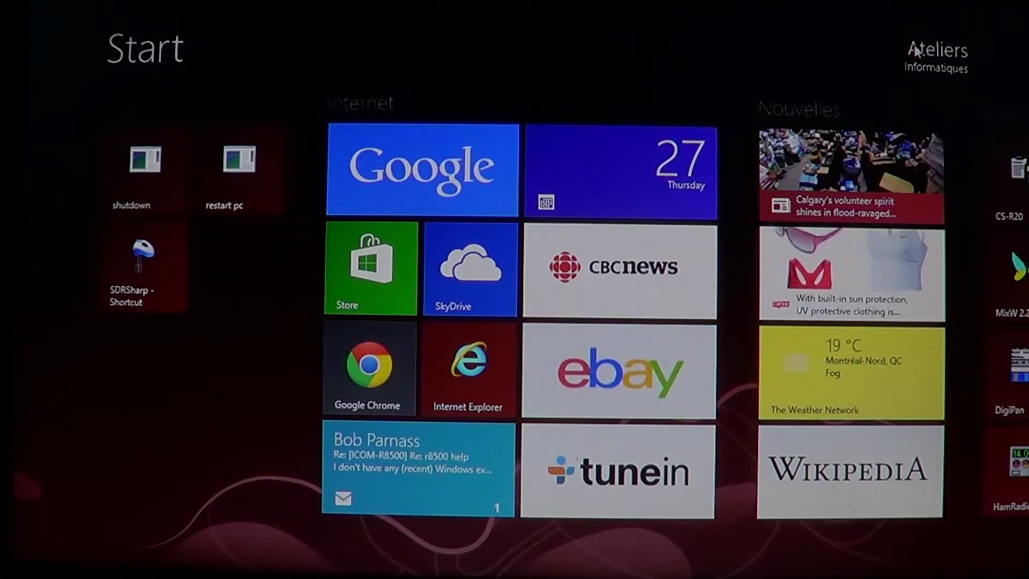
{"action": "left_click", "coordinate": [471, 370]}
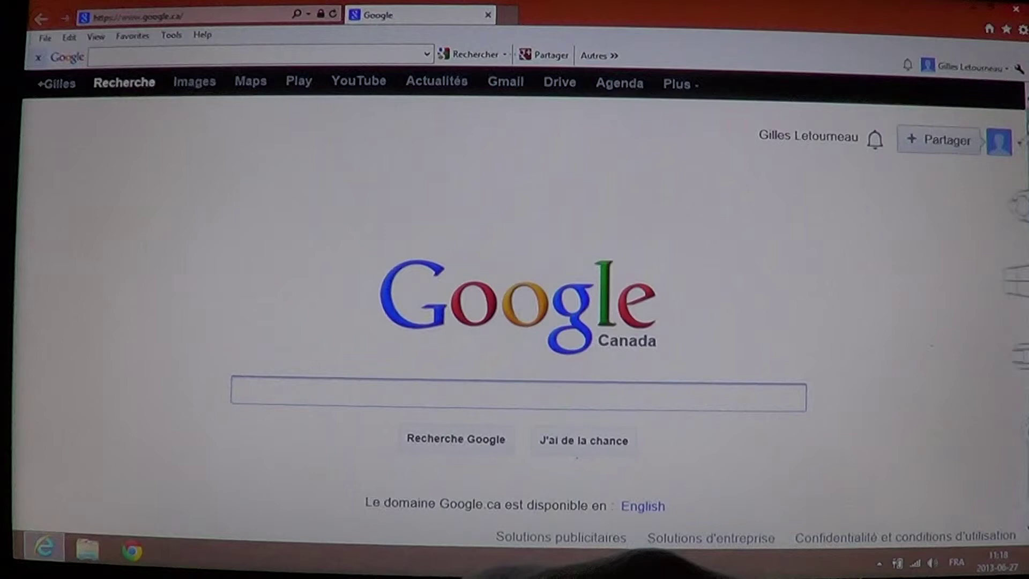
{"action": "left_click_drag", "start_coordinate": [1026, 322], "coordinate": [965, 321]}
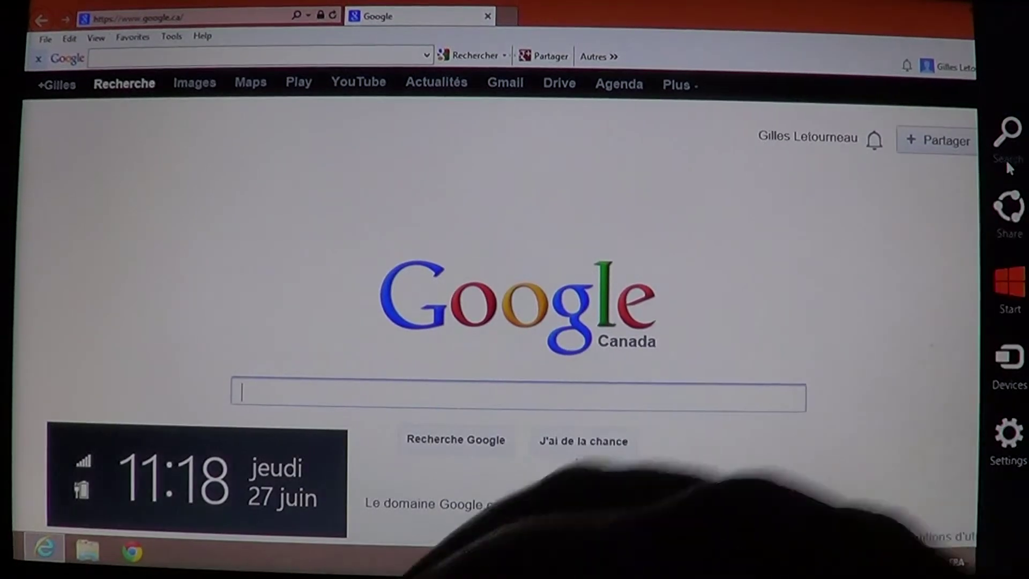
{"action": "left_click", "coordinate": [1011, 137]}
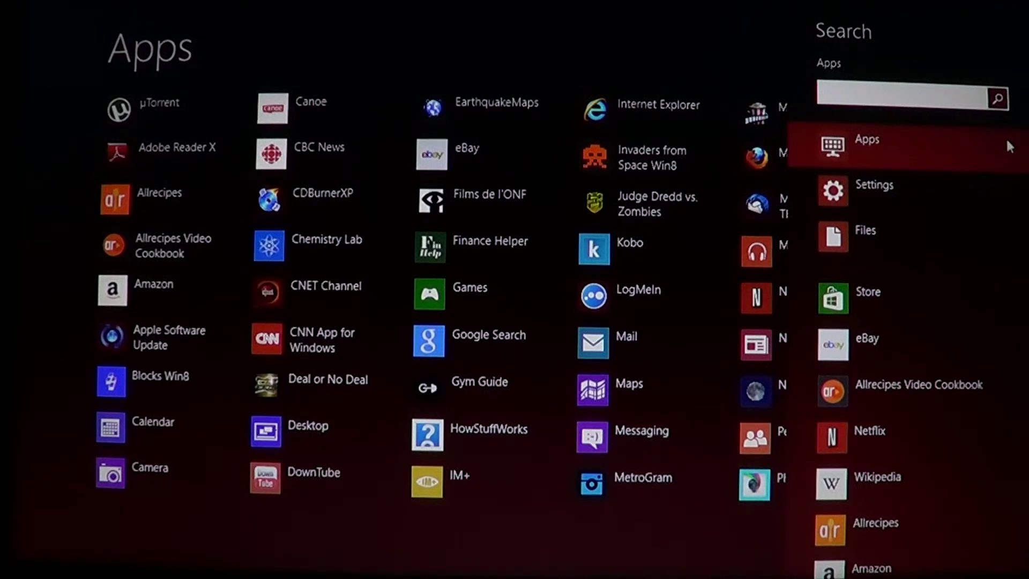
{"action": "key", "text": "super"}
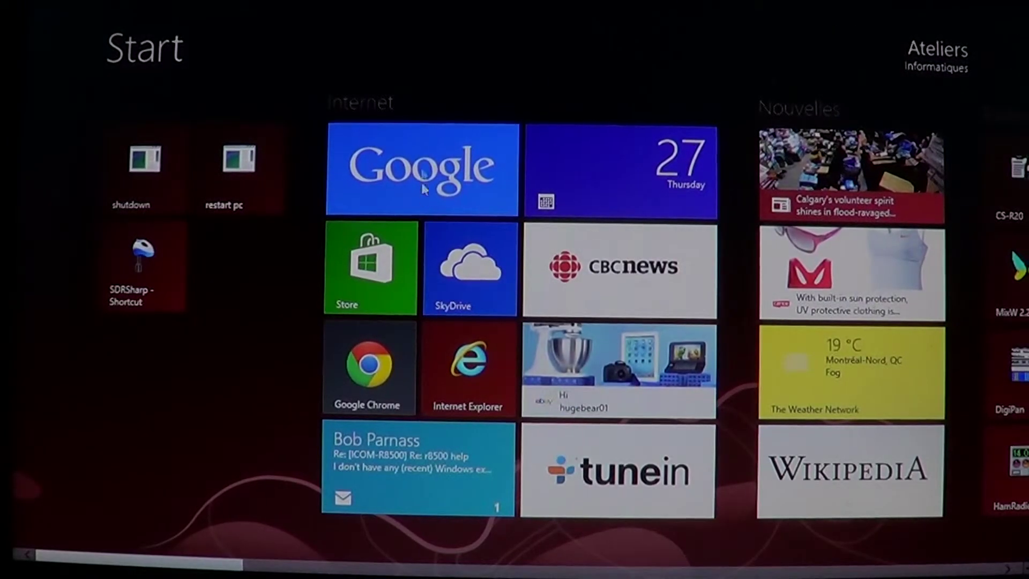
{"action": "left_click", "coordinate": [423, 187]}
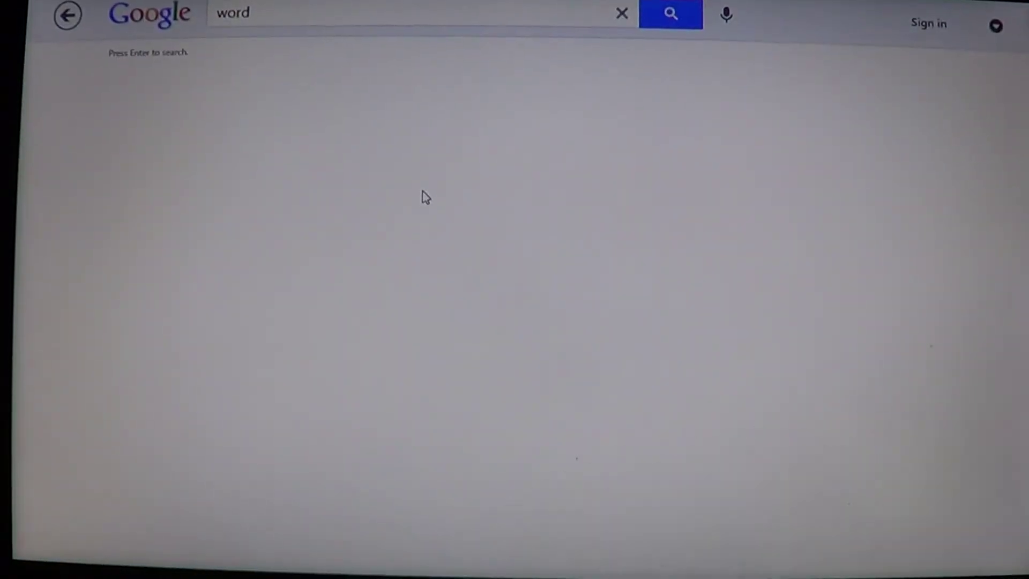
{"action": "right_click", "coordinate": [424, 197]}
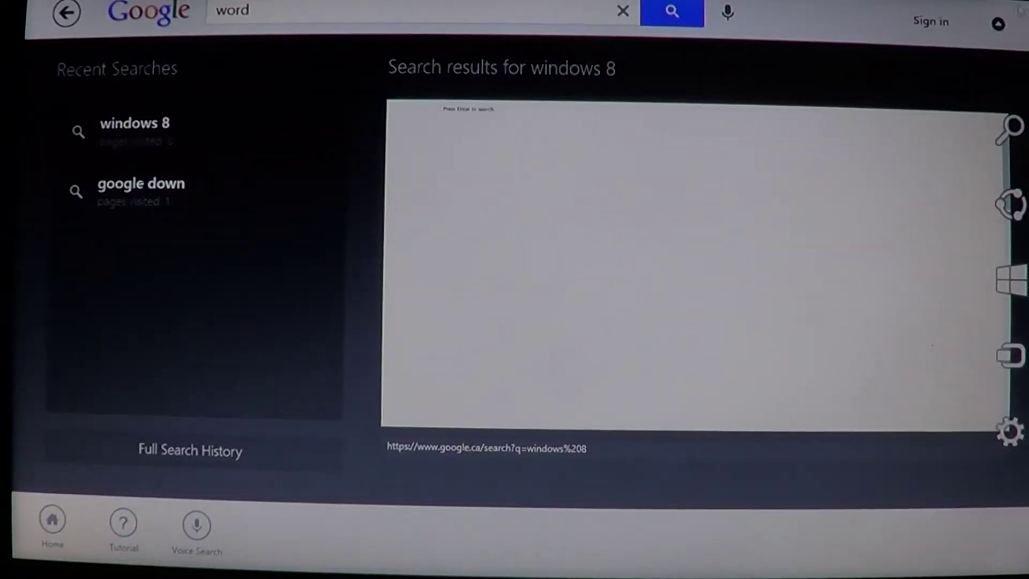
{"action": "left_click", "coordinate": [1012, 128]}
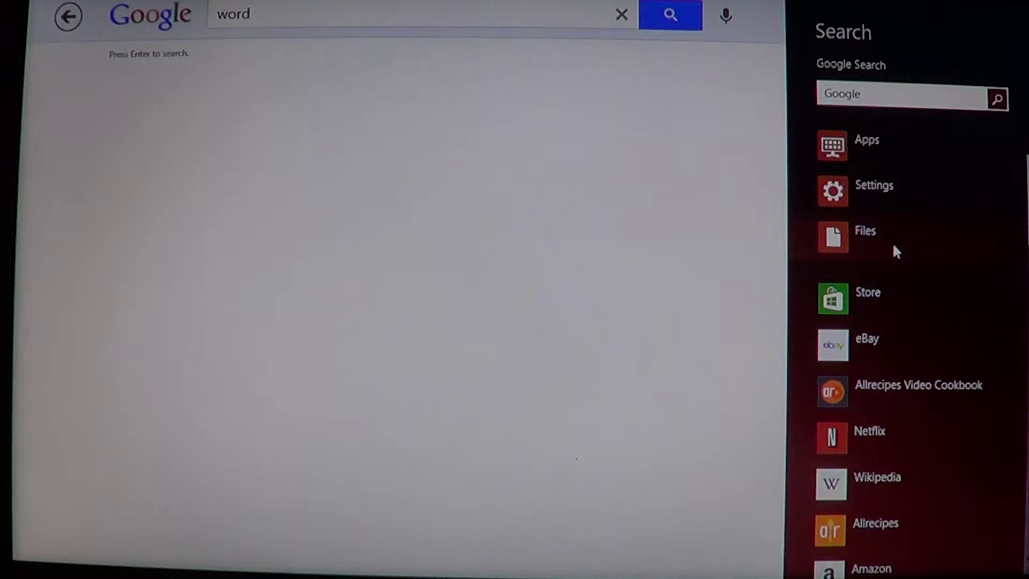
{"action": "key", "text": "super"}
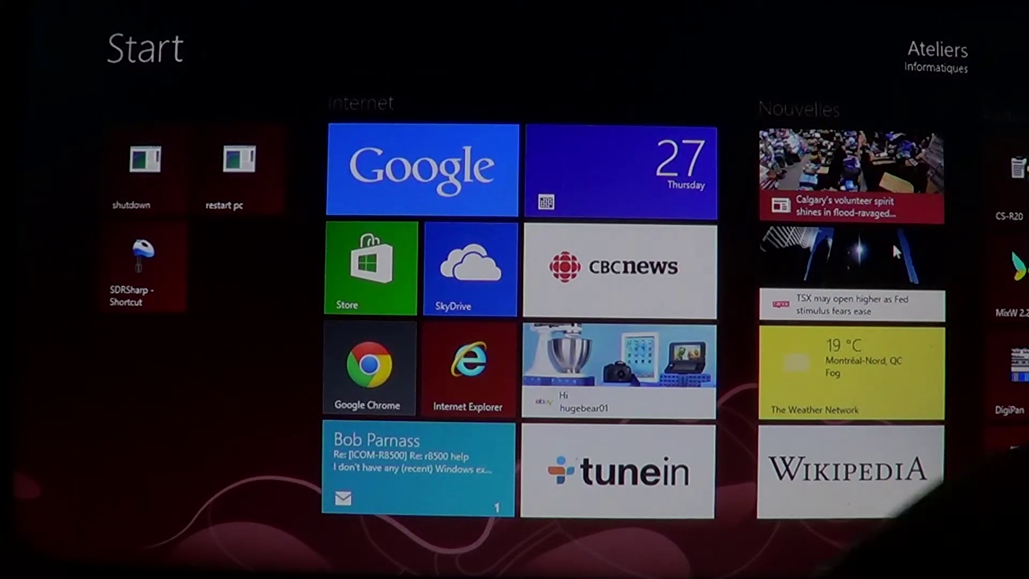
{"action": "type", "text": "video"}
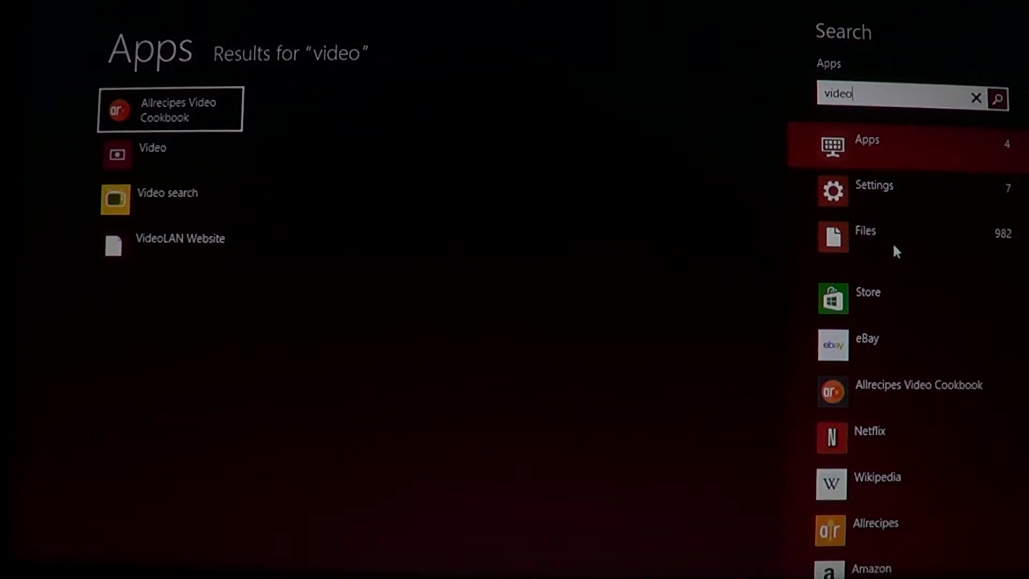
{"action": "left_click", "coordinate": [905, 189]}
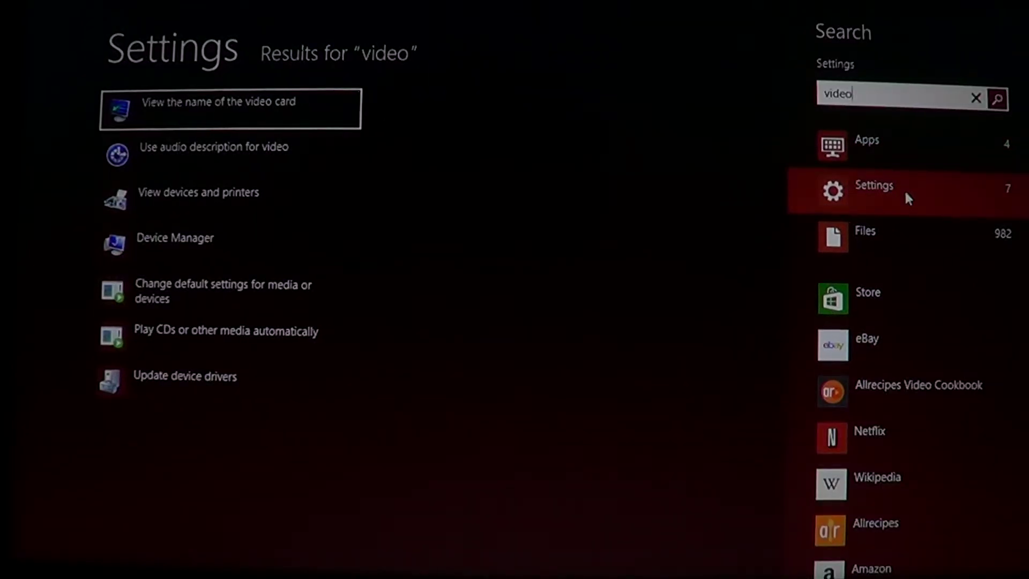
{"action": "left_click", "coordinate": [906, 236]}
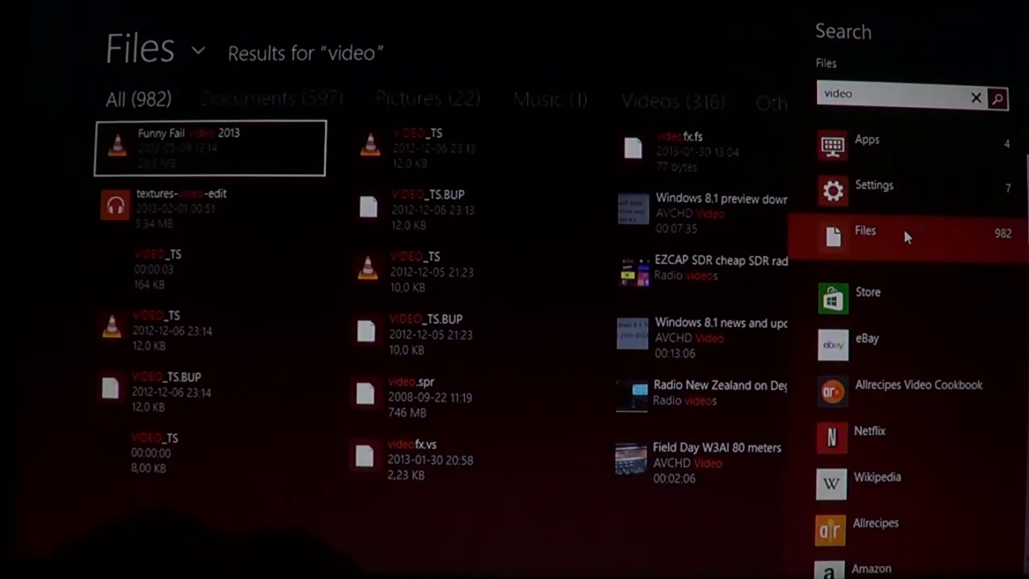
{"action": "key", "text": "super"}
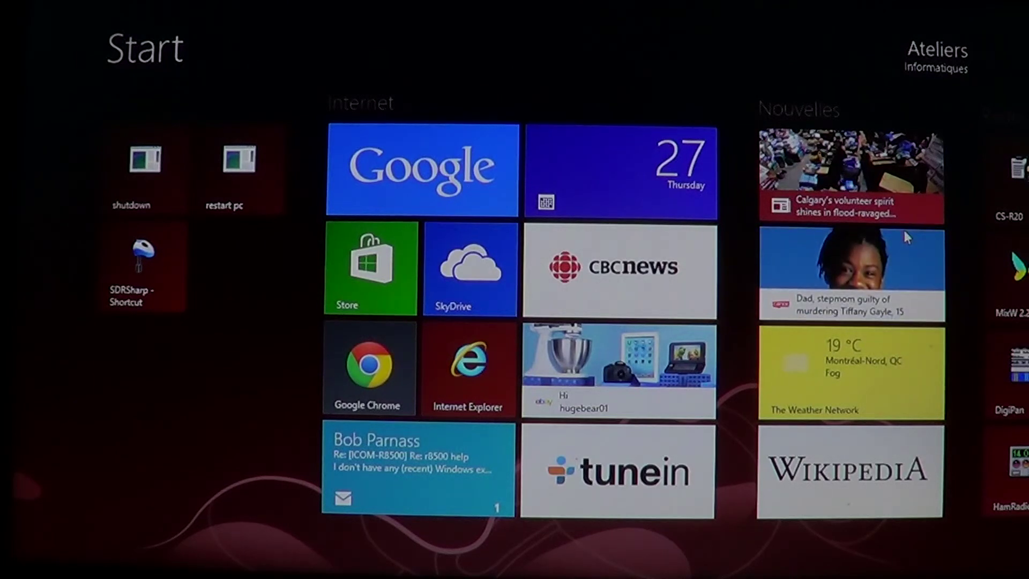